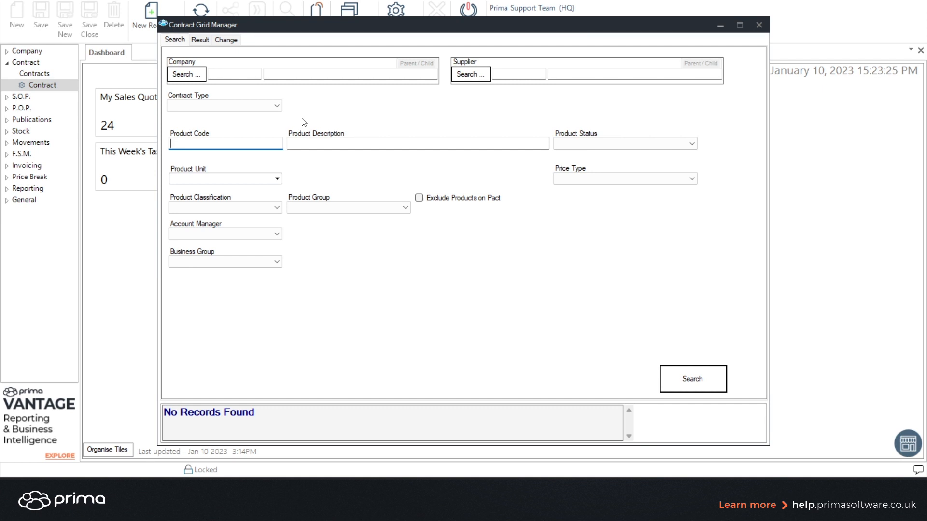
- Search all contract lines without any filters and sort the results by company
left_click(691, 390)
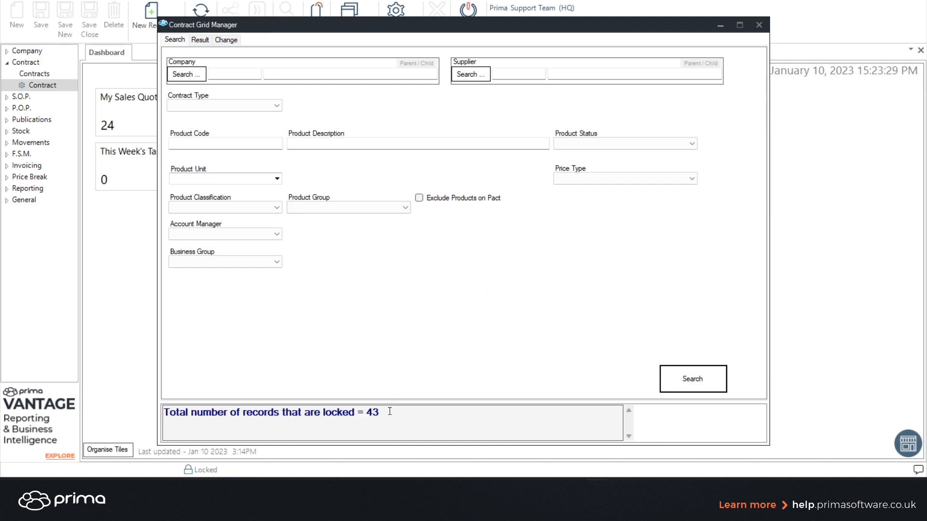
left_click_drag(381, 411, 243, 396)
left_click(434, 424)
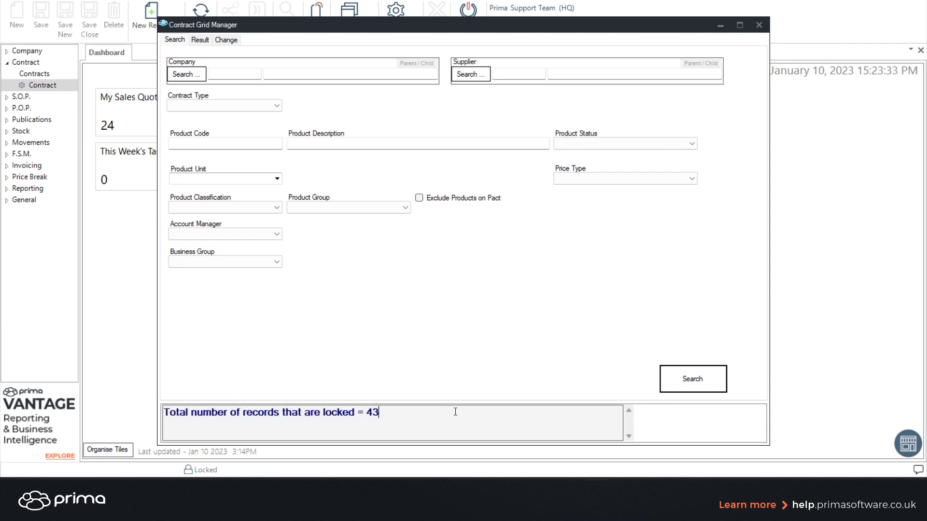
left_click(204, 41)
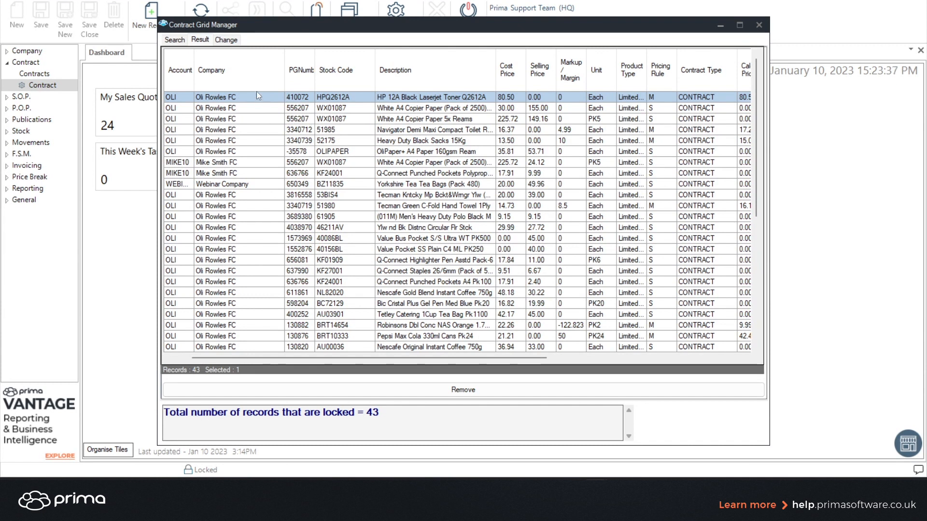
left_click(256, 77)
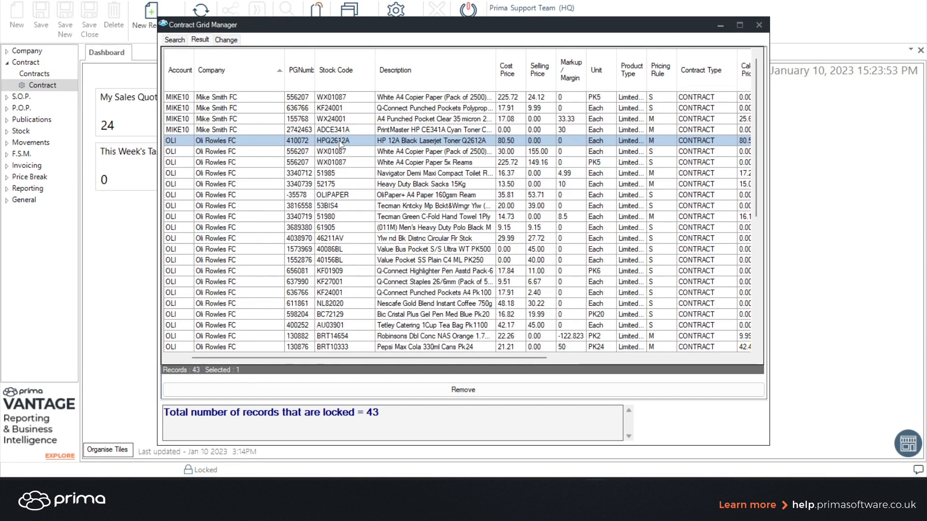
- Select the contract lines from HPQ2612A through 40086BL, adding KF01909, KF27001, KF24001, NL82020 and AU03901 to the selection
left_click_drag(344, 148, 363, 246)
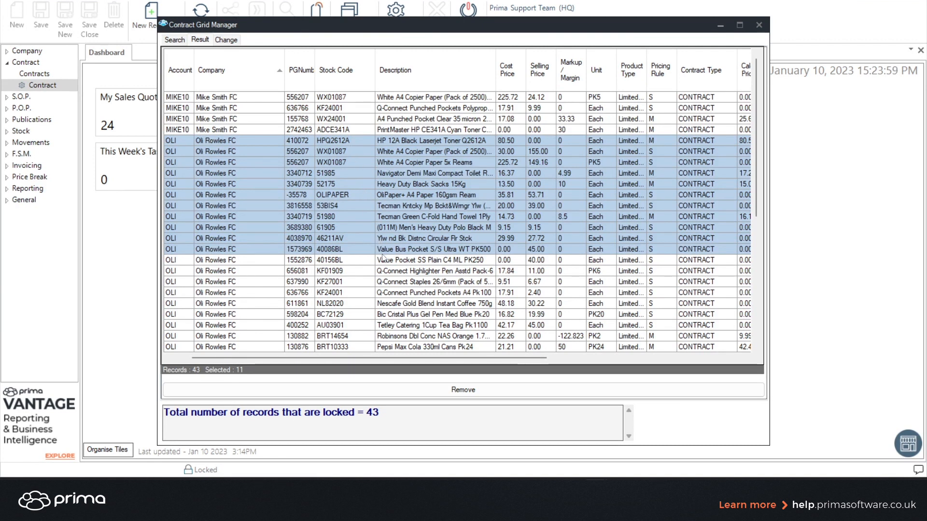
left_click(383, 272, "ctrl")
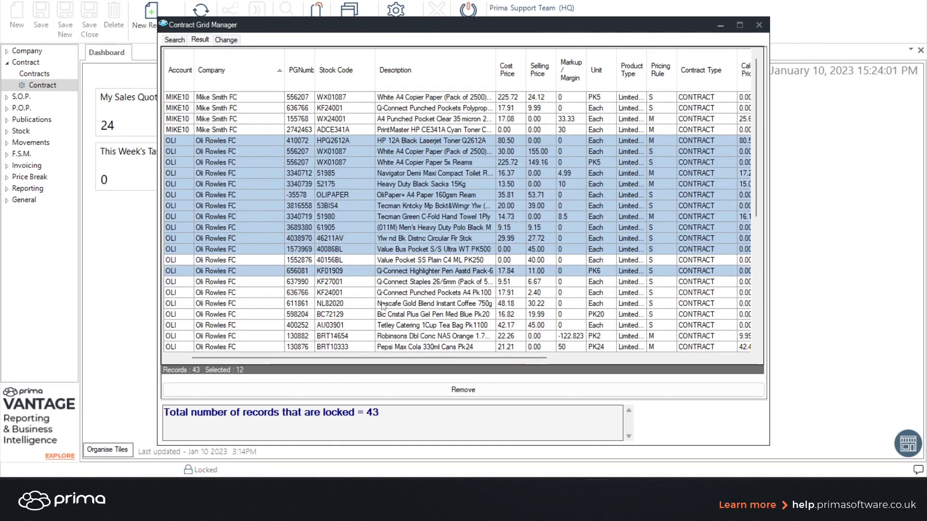
left_click(384, 305, "ctrl")
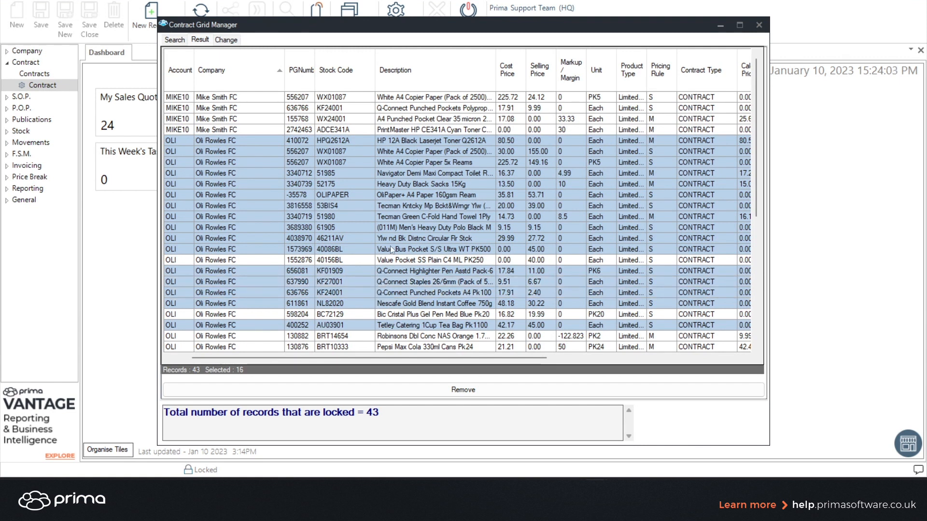
- Select the contract line range from the first WX01087 under account OLI through 40156BL, then reduce the selection to OLIPAPER alone
left_click(393, 152)
left_click(398, 259, "shift")
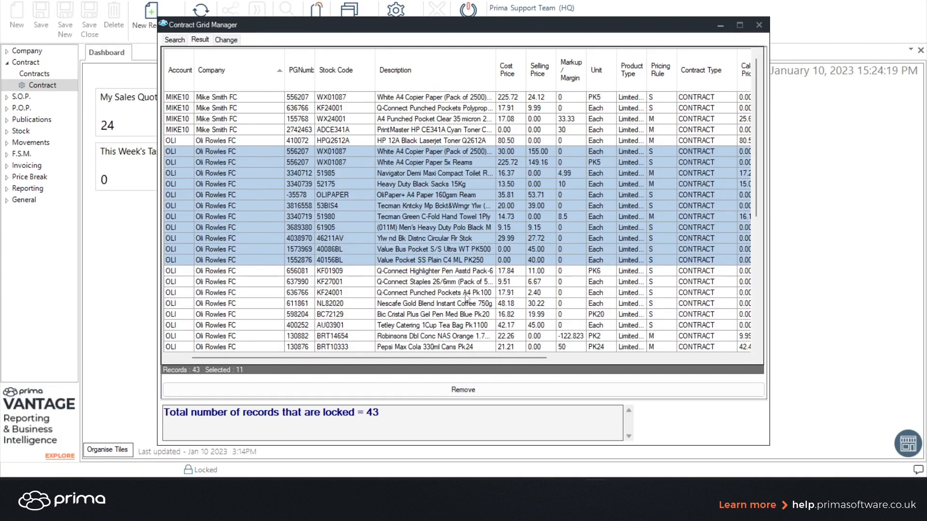
left_click(405, 251)
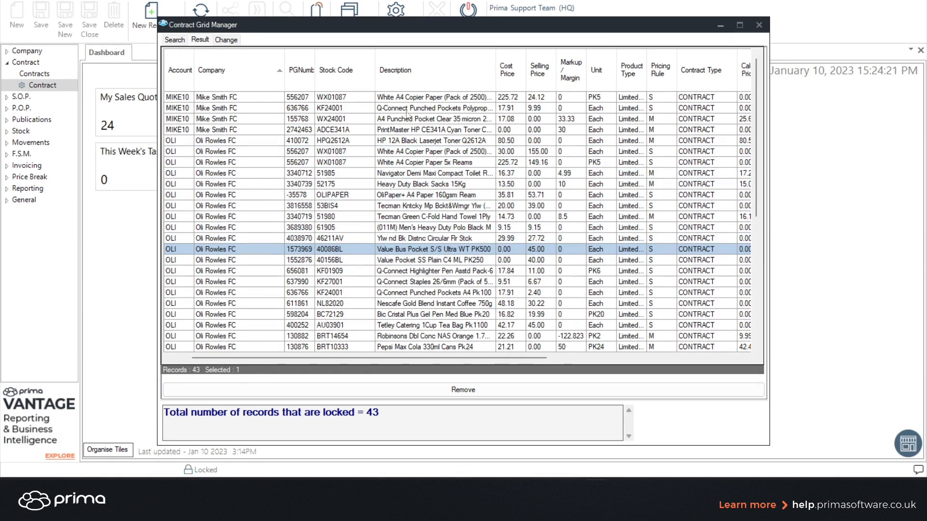
left_click_drag(350, 119, 363, 227)
left_click(363, 192)
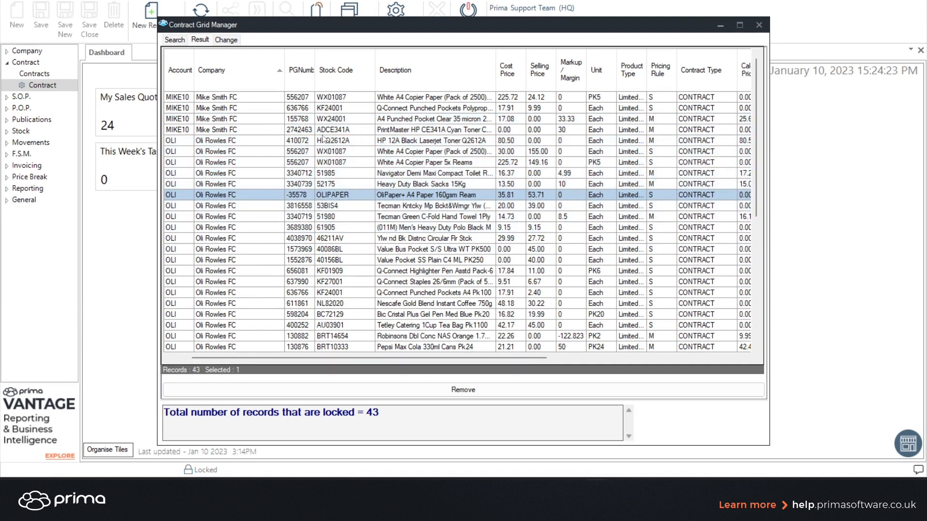
- Open the bulk change options and try switching product replacement and removal from contract on and off
left_click(225, 41)
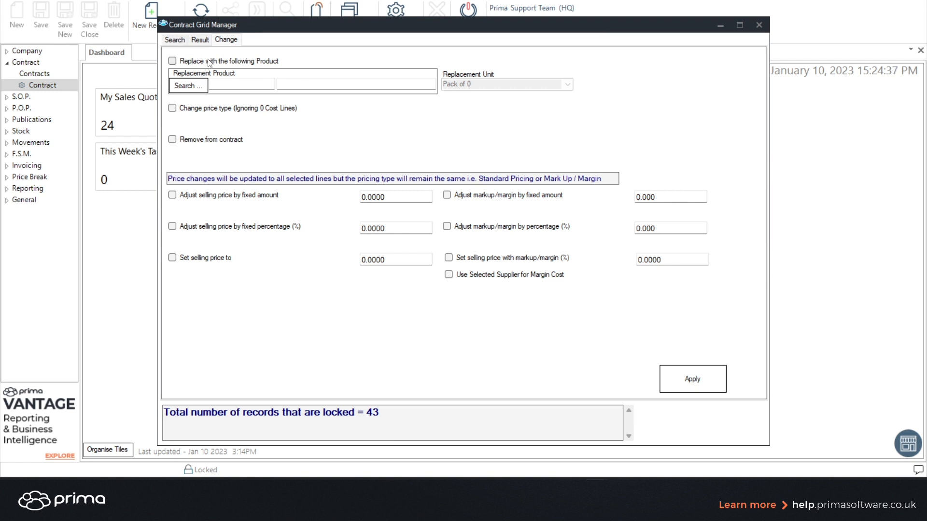
left_click(187, 61)
left_click(227, 81)
left_click(192, 60)
left_click(208, 140)
left_click(213, 140)
- Try the selling price options for fixed amount, fixed percentage and set price, switching each one off again
left_click(247, 197)
left_click(400, 198)
left_click(234, 196)
left_click(234, 228)
left_click(399, 229)
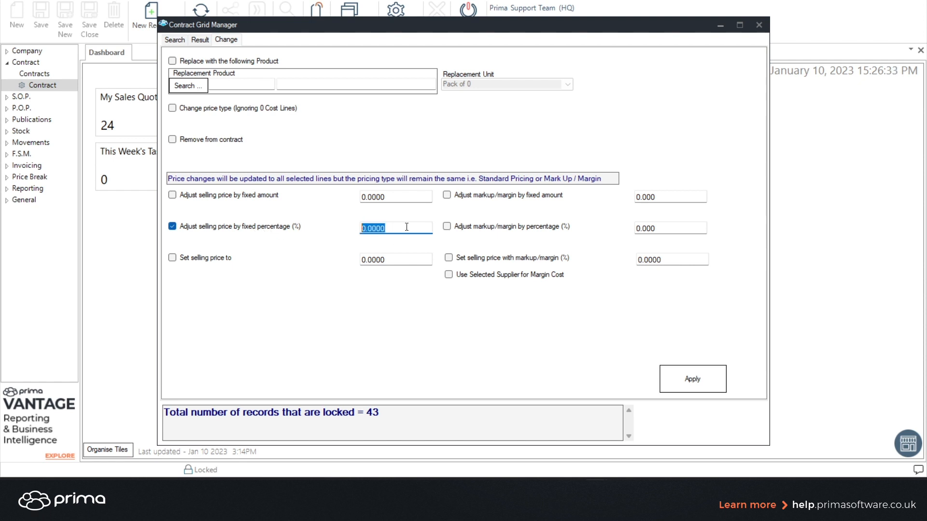
left_click(259, 231)
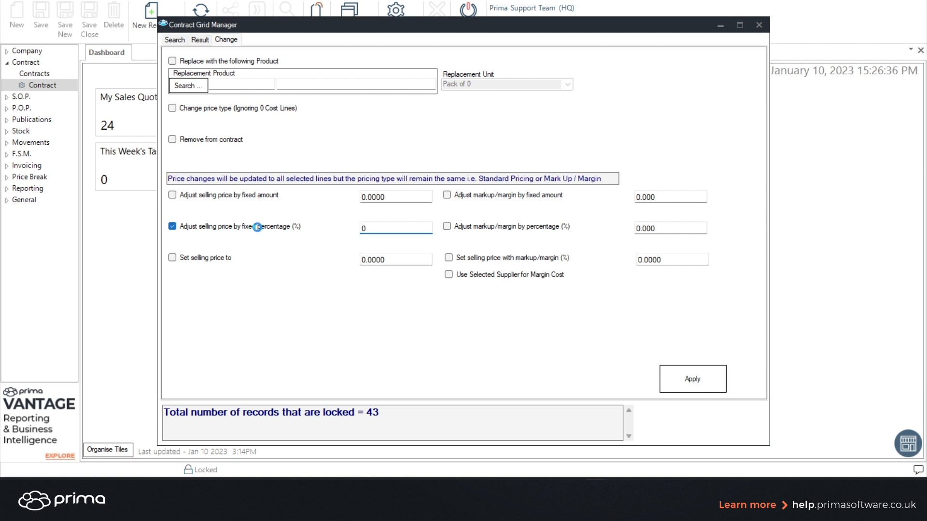
left_click(217, 259)
left_click(375, 259)
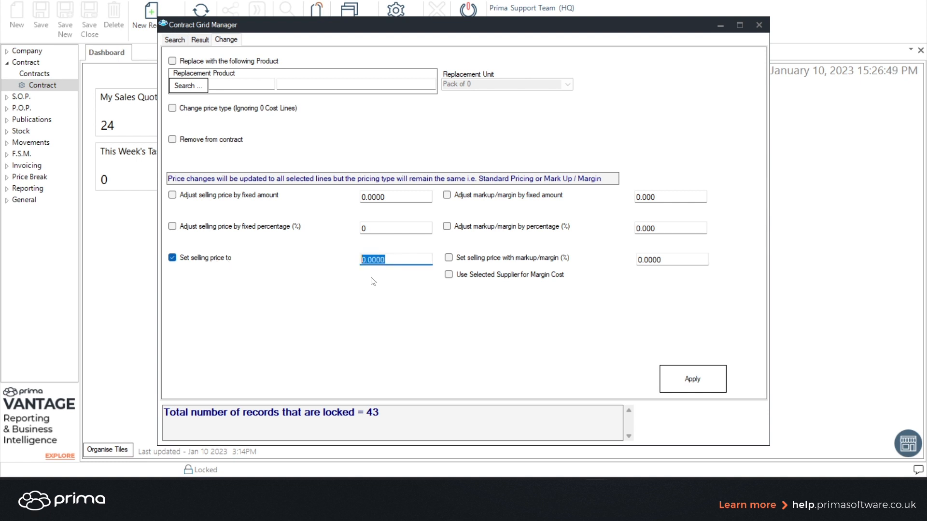
left_click(202, 259)
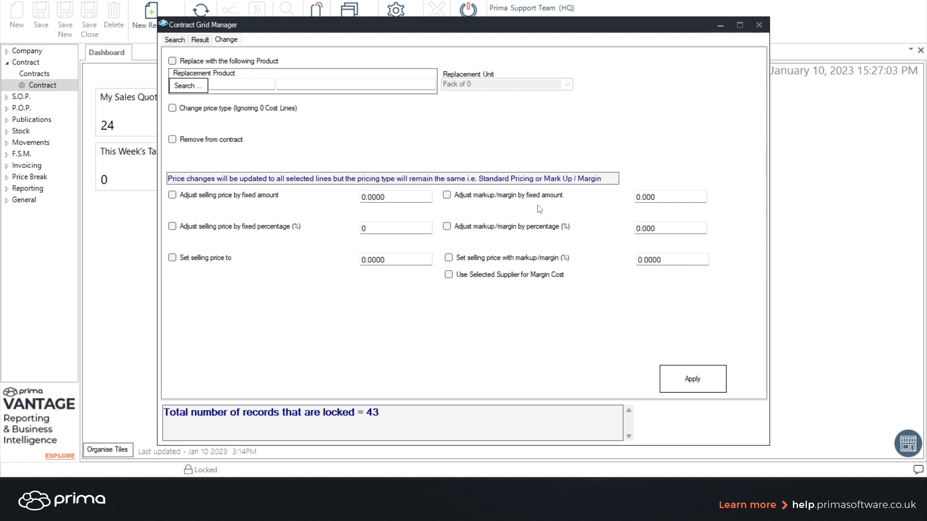
- Try the option to adjust markup/margin by percentage, leaving all markup and margin changes switched off
left_click(496, 226)
key("Tab")
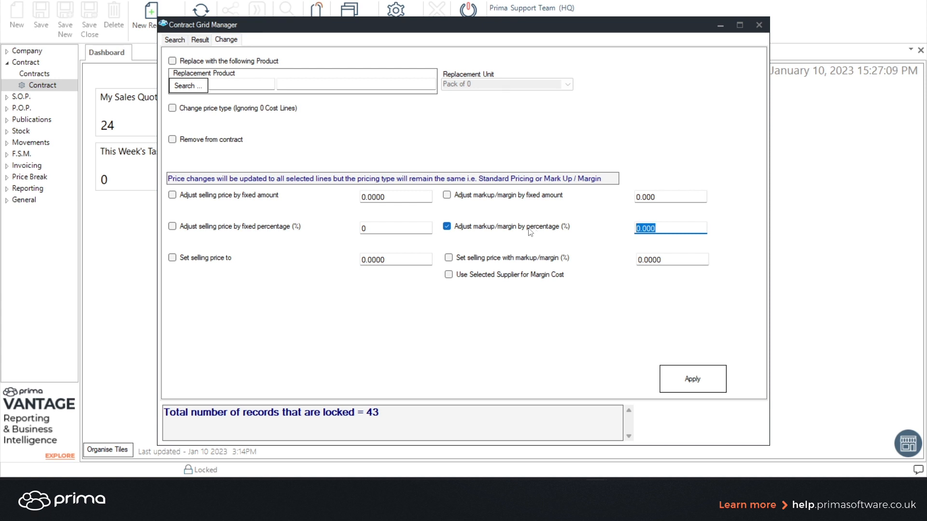
left_click(529, 230)
left_click(510, 261)
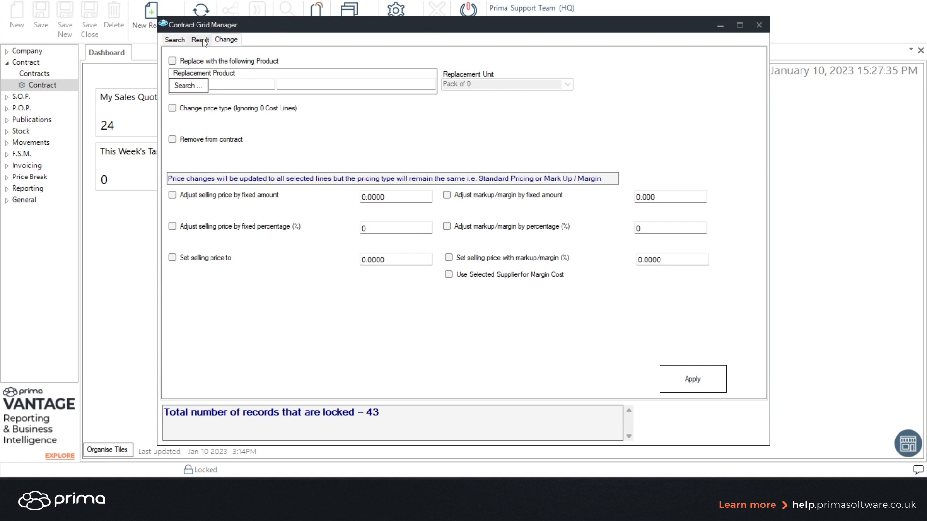
- Review the locked record count, the result lines and the search criteria of the contract search
double_click(371, 412)
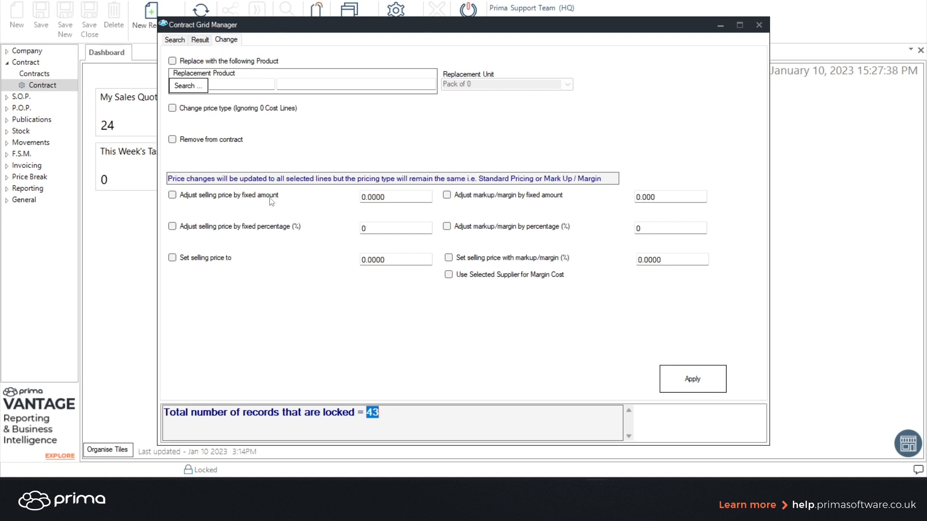
left_click(199, 41)
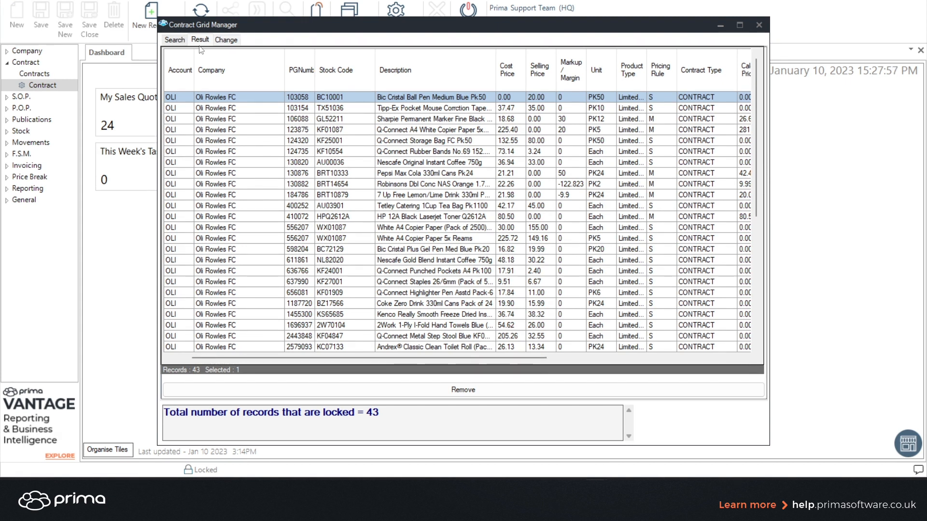
left_click(174, 40)
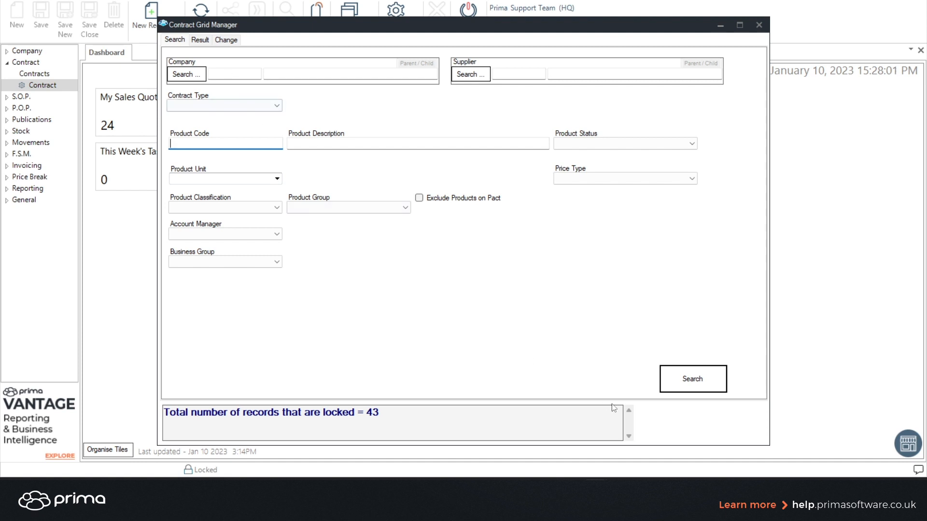
left_click(200, 41)
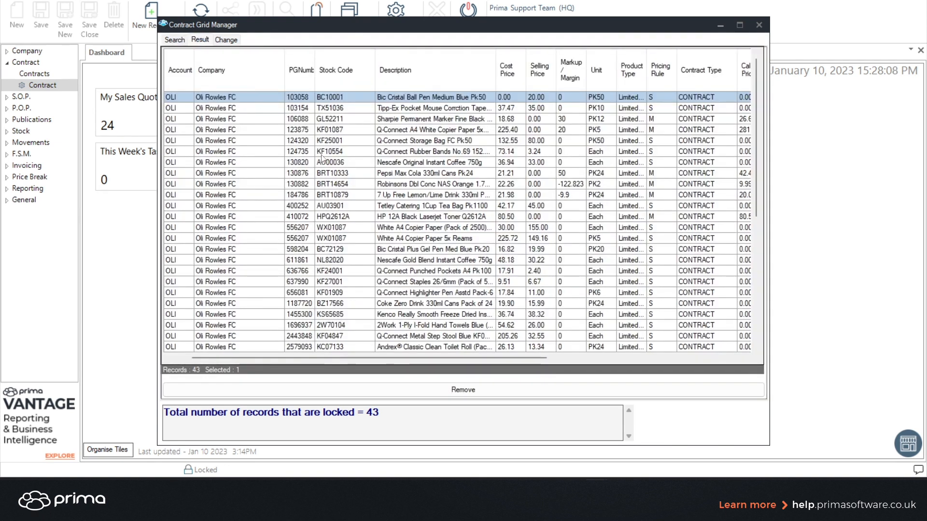
- Export the result grid's data to the Advanced Reporting spreadsheet view and close that view
right_click(382, 154)
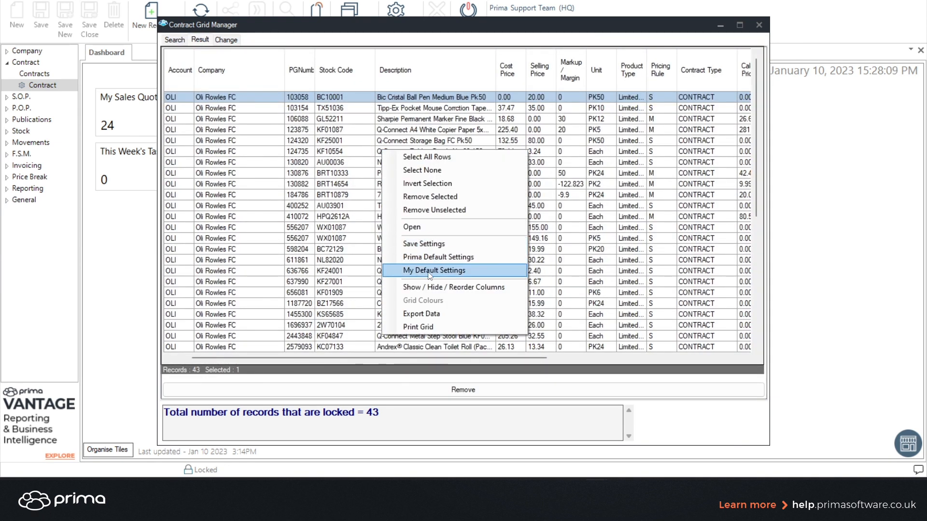
left_click(456, 315)
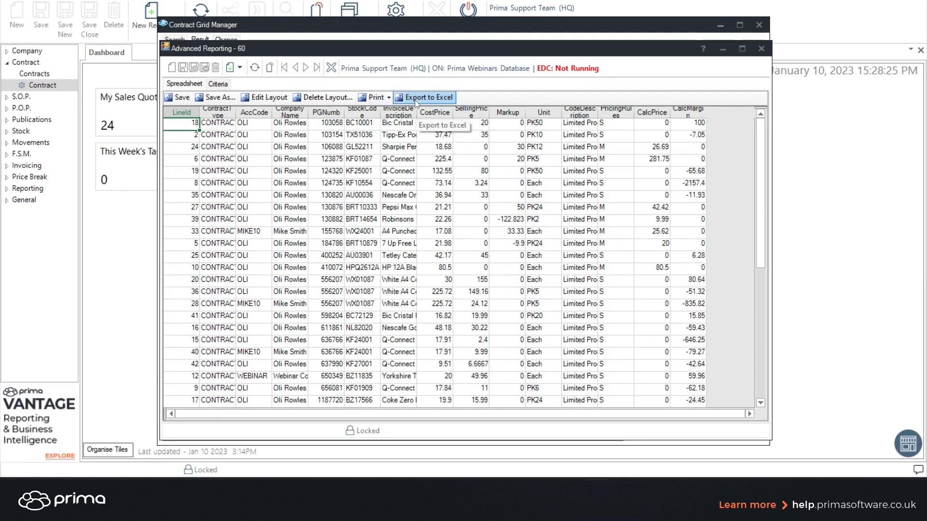
left_click(761, 48)
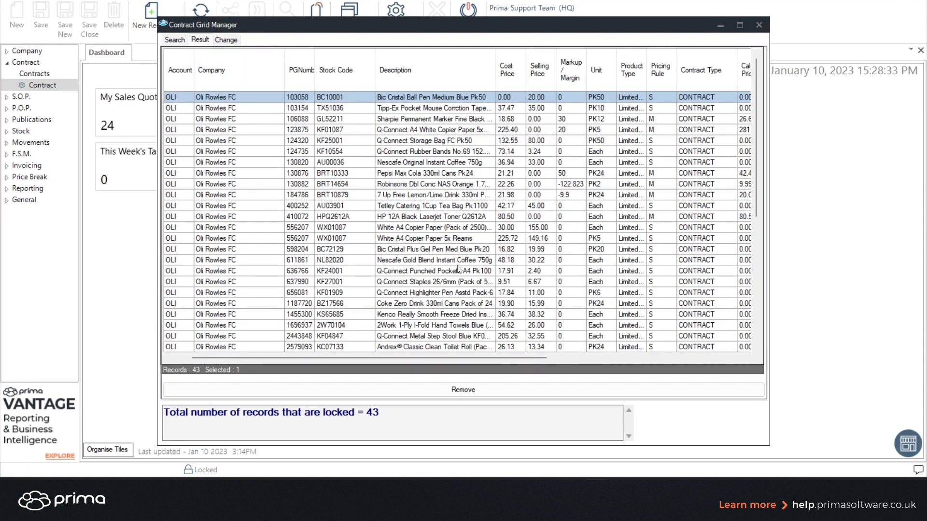
- Compare the price change options with the markup/margin values of lines GL52211 and KF01087, which use pricing rule M
left_click(227, 40)
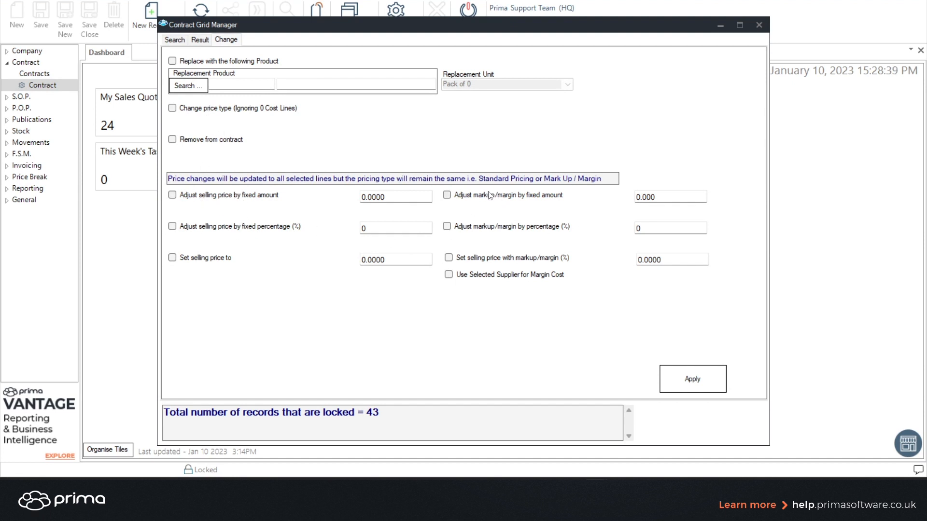
left_click(201, 40)
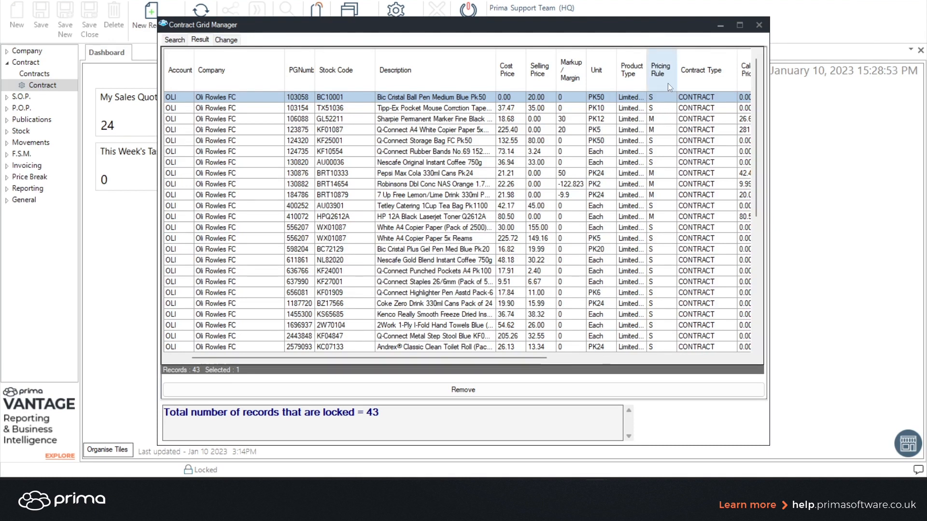
left_click(662, 119)
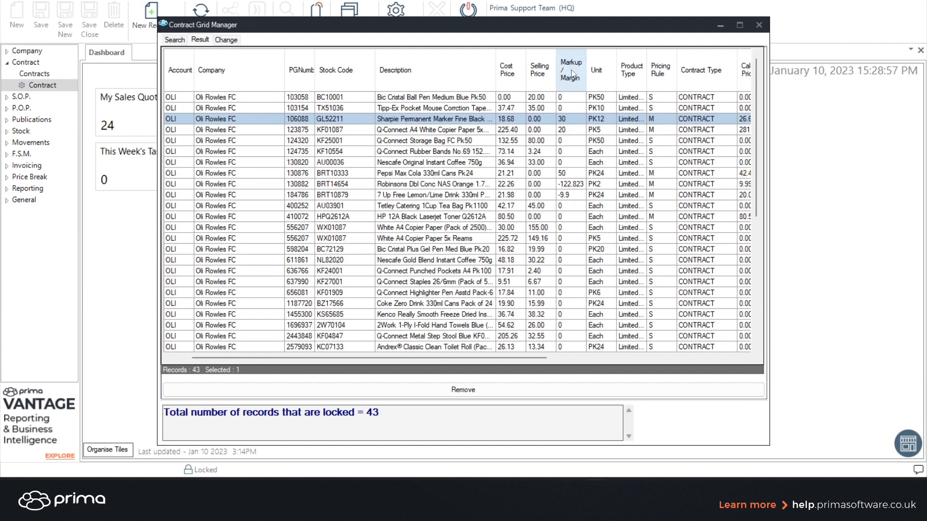
left_click(572, 129)
left_click(572, 121)
left_click(572, 130)
left_click(572, 121)
left_click(571, 129)
- Check the selling prices of lines BC10001 and TX51036, which use pricing rule S
left_click(657, 108)
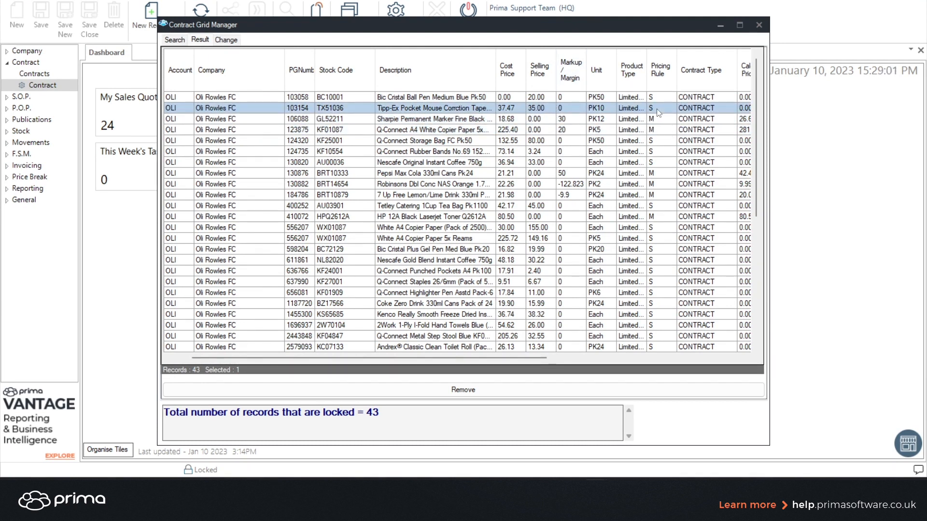
left_click(546, 98)
left_click(546, 107)
left_click(546, 98)
left_click(546, 107)
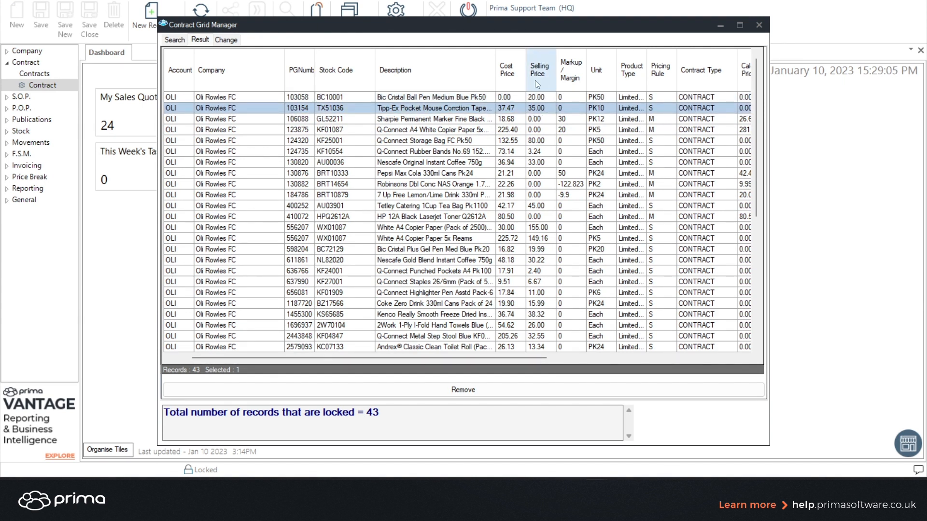
- Review the search criteria and results once more, then close the Contract Grid Manager without applying changes
left_click(175, 39)
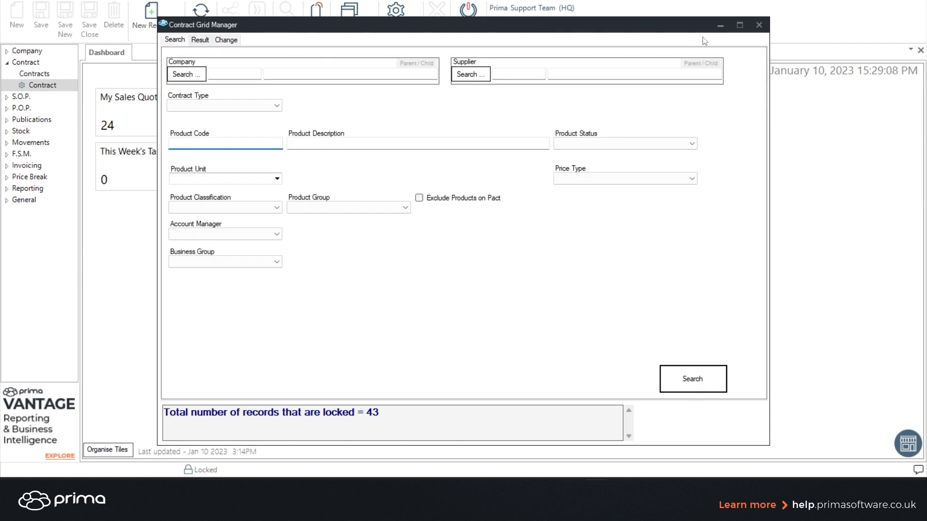
left_click(205, 41)
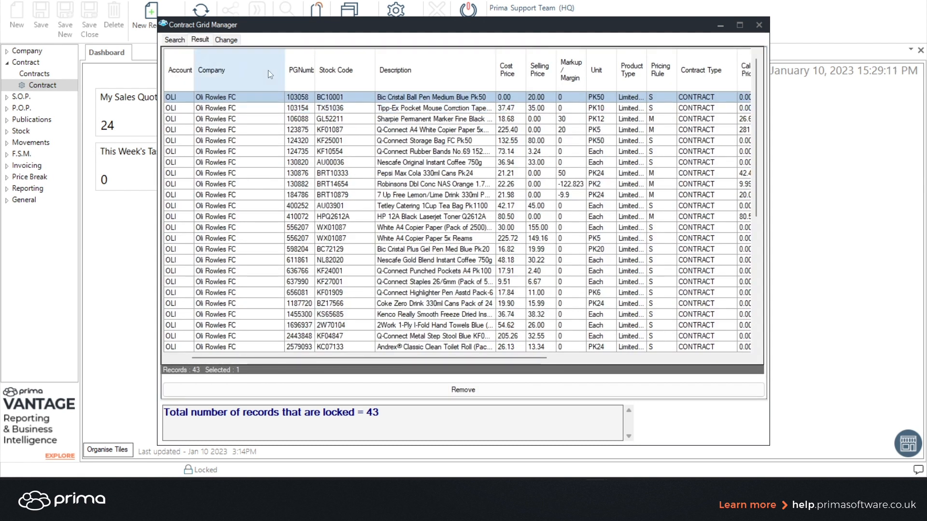
left_click(175, 40)
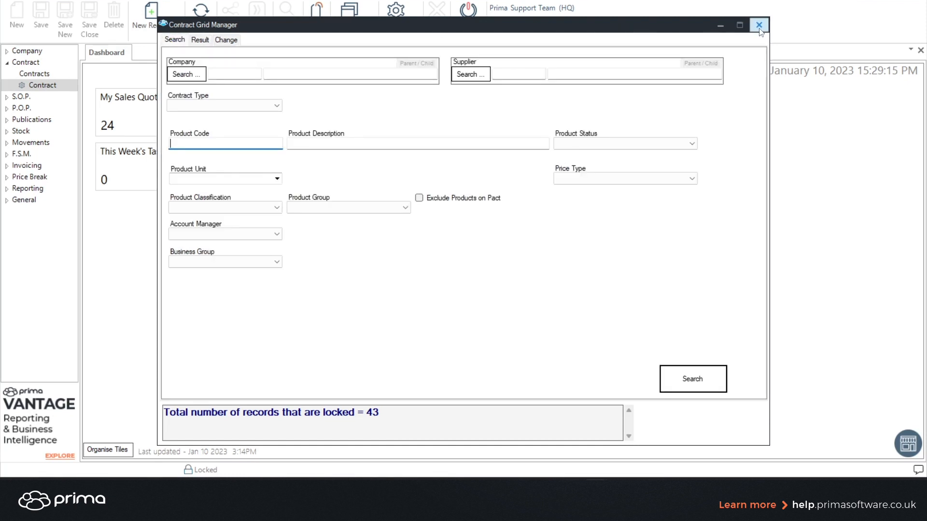
left_click(759, 25)
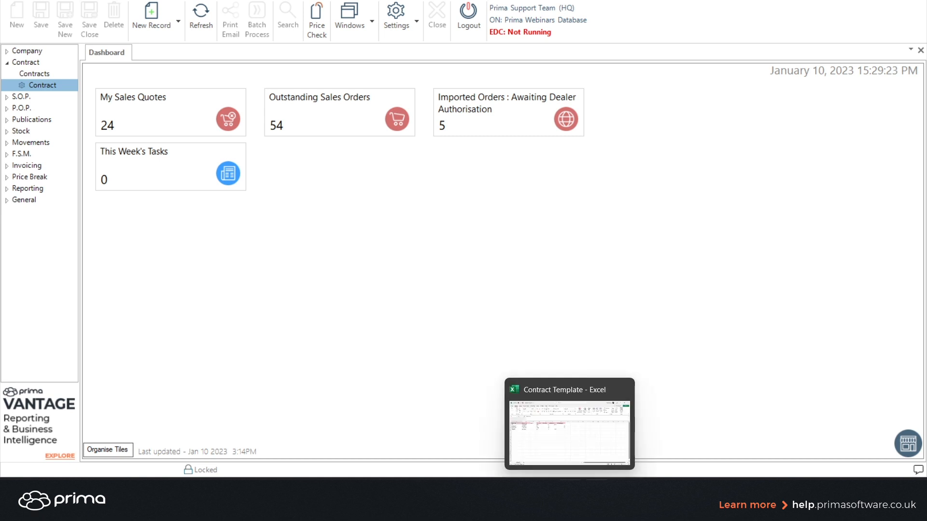
- Switch to the Contract Template workbook in Excel and select cell A3 in the AccCode column
left_click(570, 490)
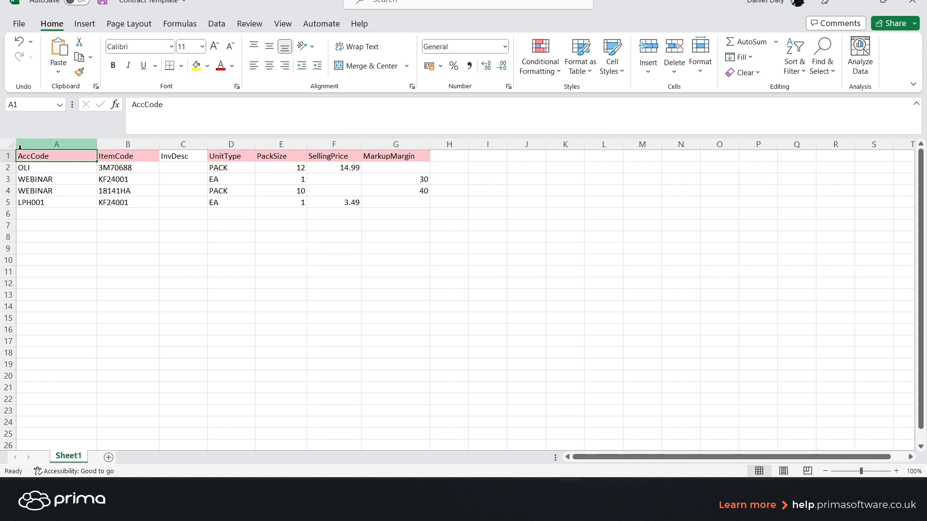
left_click(45, 183)
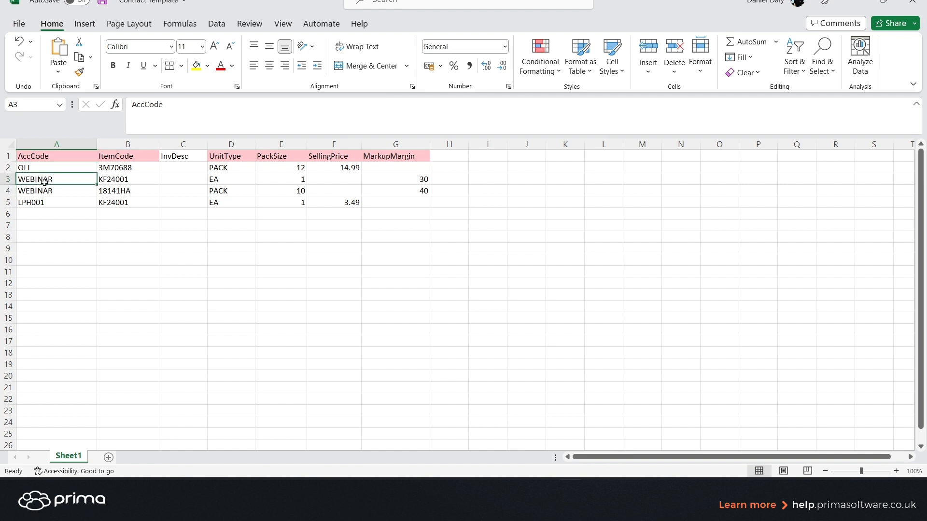
- Review the AccCode and ItemCode entries of the two WEBINAR rows in the contract template, ending on the AccCode header
left_click(49, 190)
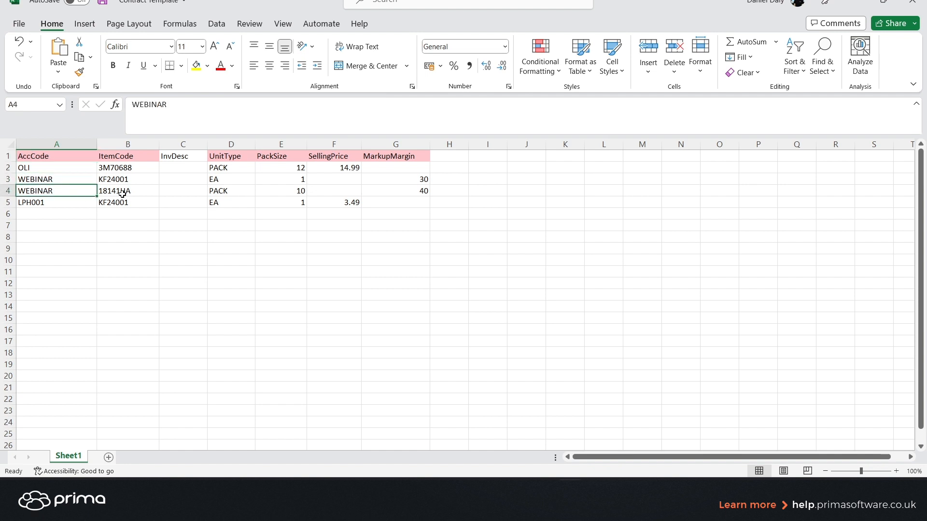
left_click(121, 191)
left_click(123, 180)
left_click(123, 190)
left_click(125, 181)
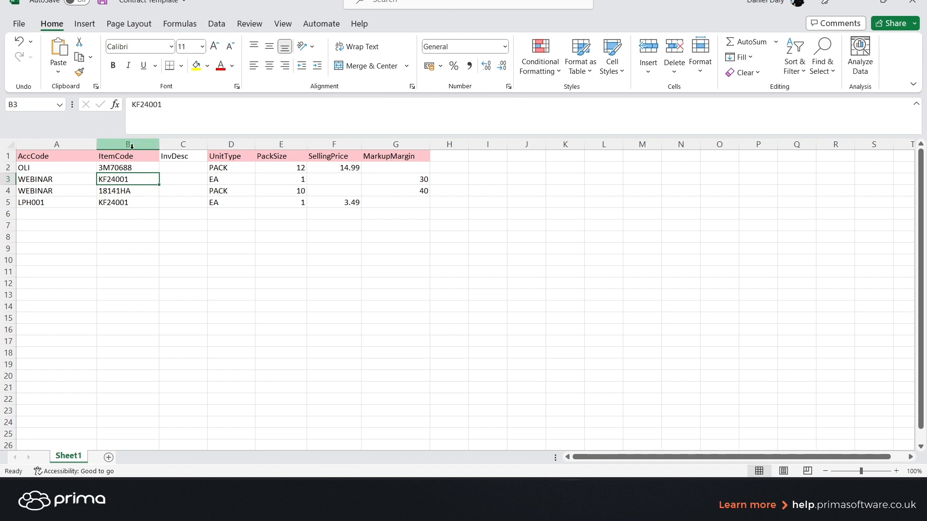
left_click(71, 155)
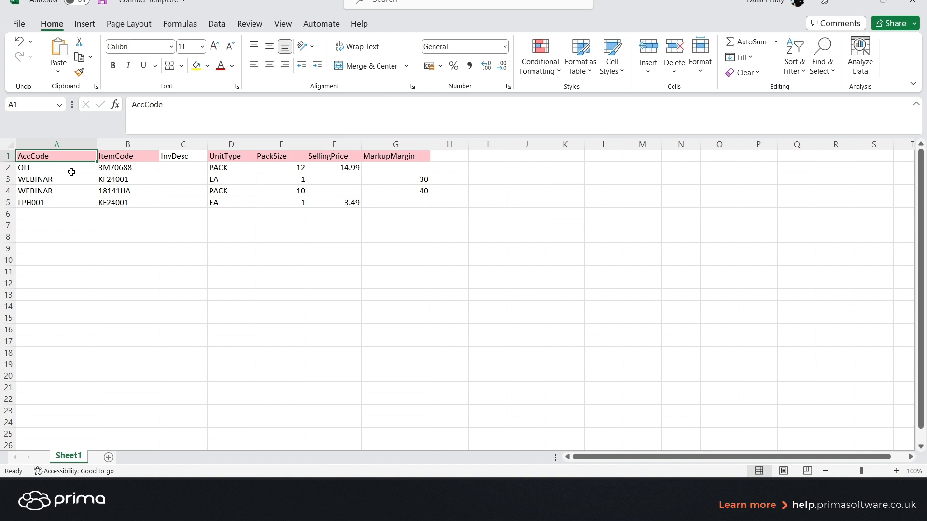
- Switch to File Explorer to view the subfolders of the PrimaV6 Imports folder, and minimise its window
left_click(357, 493)
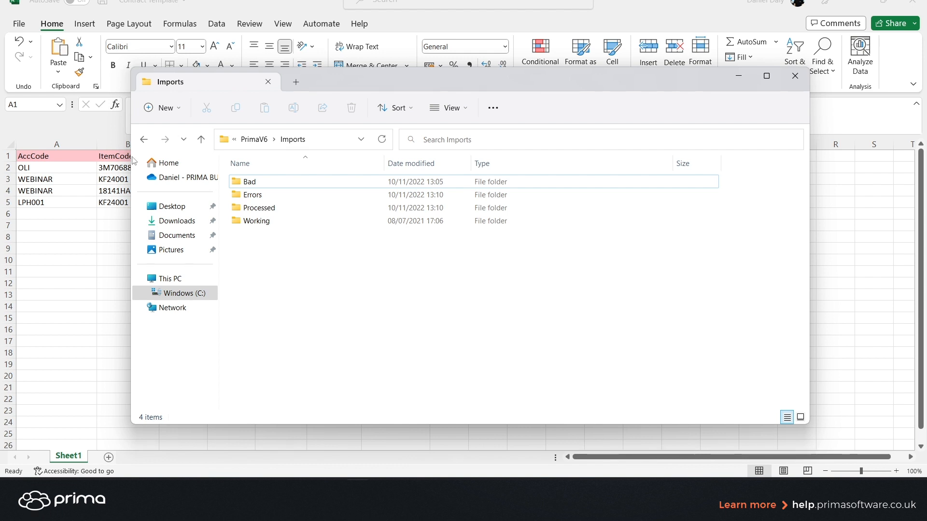
left_click(739, 76)
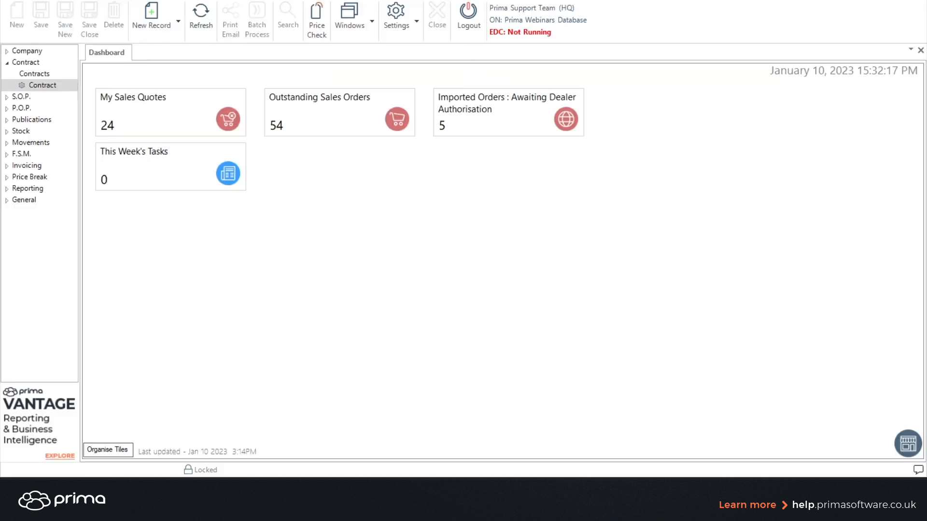
- Switch to Prima, open the Contract Grid Manager and search contract lines without any criteria
double_click(74, 89)
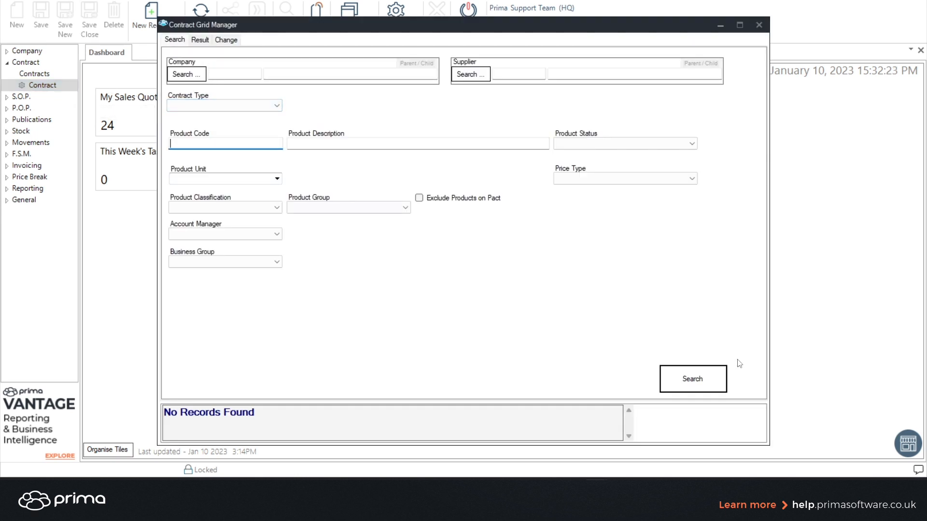
left_click(703, 382)
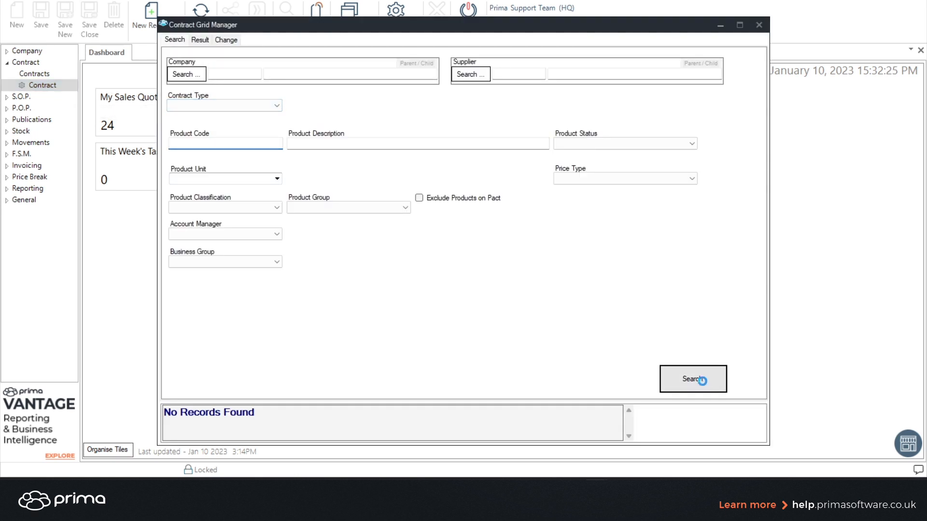
- Set the contract line change to Remove from contract, and close the Contract Grid Manager without applying it
left_click(226, 40)
left_click(223, 141)
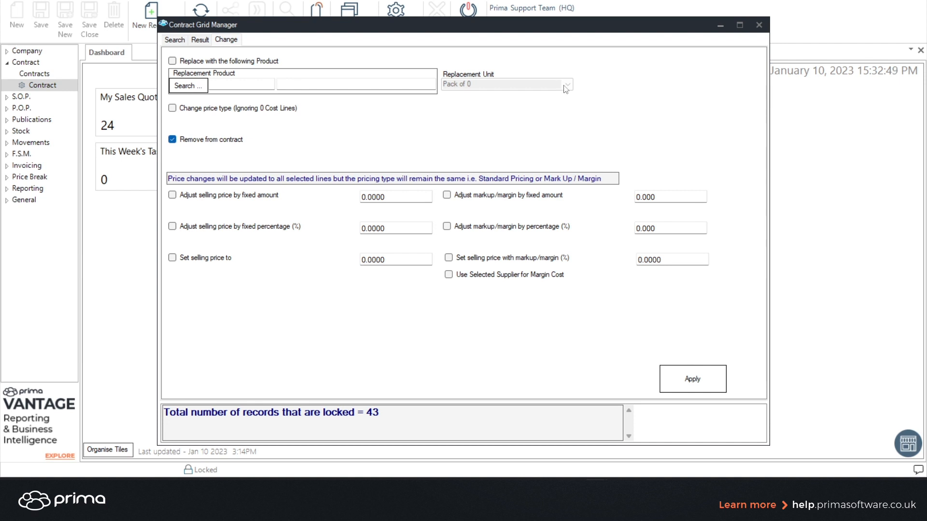
left_click(758, 25)
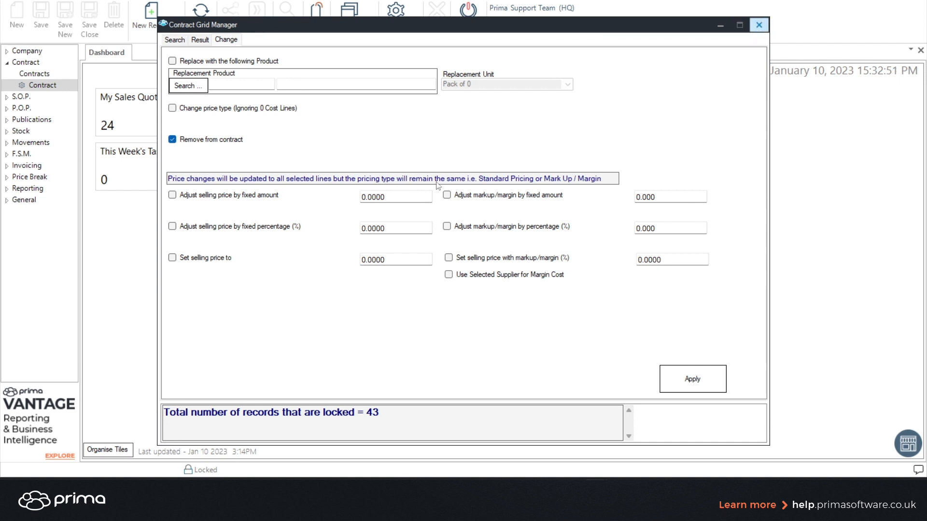